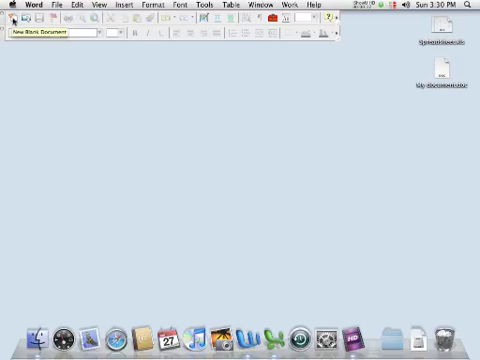
Create a blank document and add a left tab stop for the second column
{"action": "left_click", "coordinate": [12, 19]}
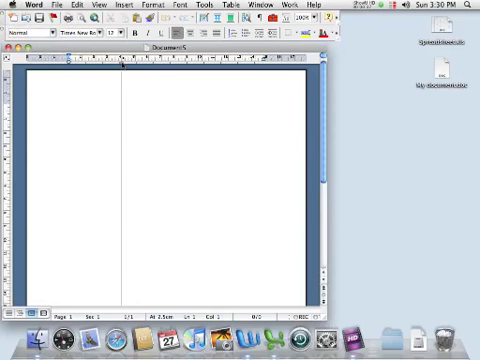
{"action": "left_click", "coordinate": [121, 61]}
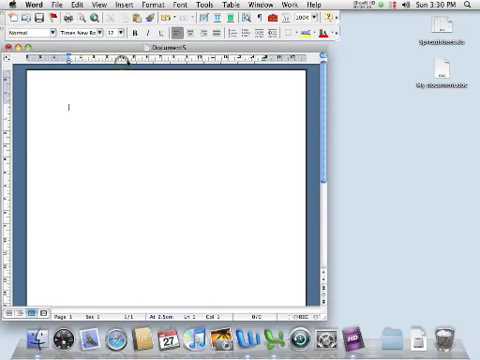
Add the third column's tab stop and type 'First column', '2nd column', '3rd column' across tabs
{"action": "left_click", "coordinate": [188, 61]}
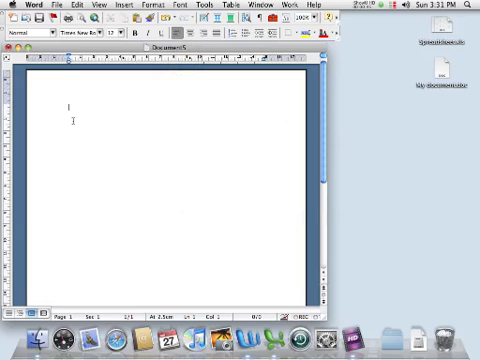
{"action": "type", "text": "Pre-colonial"}
{"action": "key", "text": "Tab"}
{"action": "type", "text": "2nd column"}
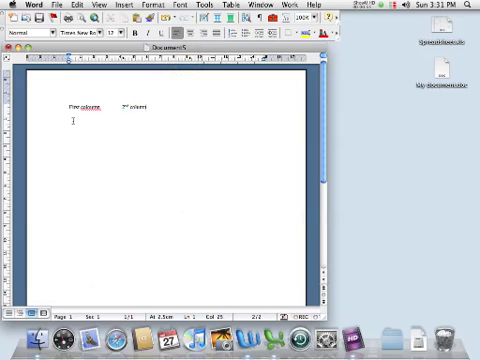
{"action": "key", "text": "Tab"}
{"action": "type", "text": "3rd column"}
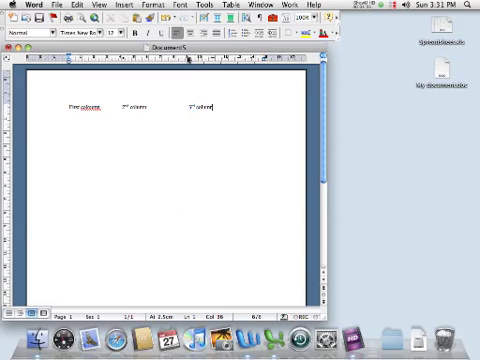
Reposition the third tab stop farther right so '3rd column' shifts right
{"action": "left_click_drag", "start_coordinate": [188, 60], "coordinate": [173, 60]}
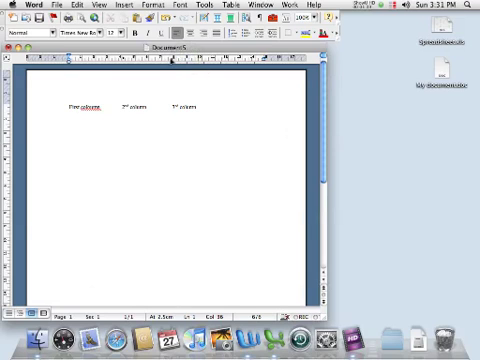
{"action": "left_click_drag", "start_coordinate": [172, 60], "coordinate": [212, 60]}
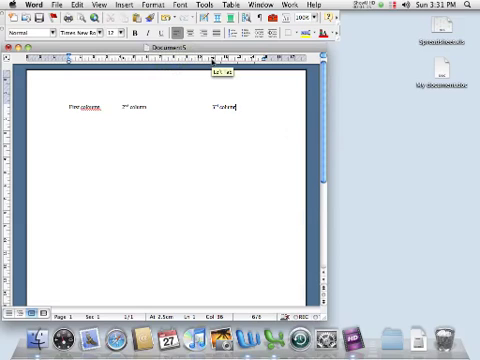
Add a second line reading 'Test', 'test', 'test' beneath the three headings
{"action": "key", "text": "Return"}
{"action": "type", "text": "sec"}
{"action": "key", "text": "Tab"}
{"action": "type", "text": "text"}
{"action": "key", "text": "Tab"}
{"action": "type", "text": "text"}
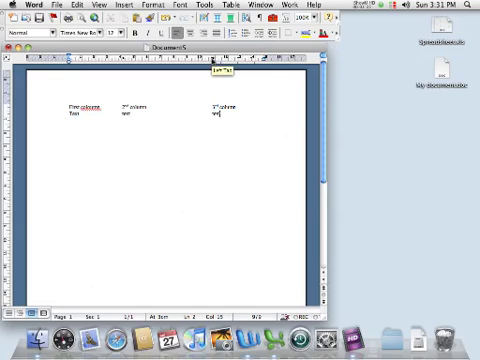
{"action": "left_click", "coordinate": [212, 60]}
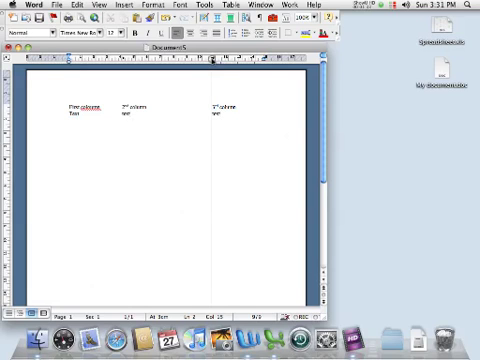